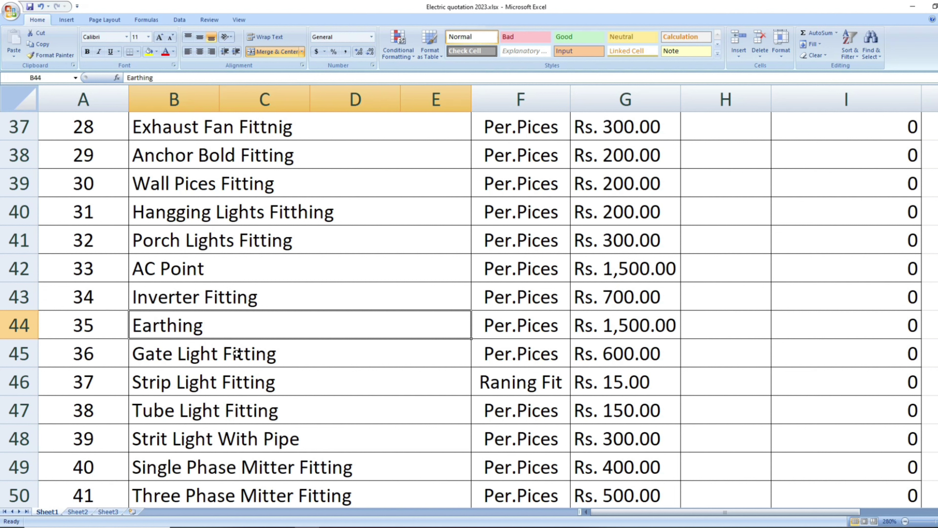
Step: Review the per-unit rates of the quotation items from Gate Light Fitting through Single Phase Mitter Fitting
{"action": "left_click", "coordinate": [237, 353]}
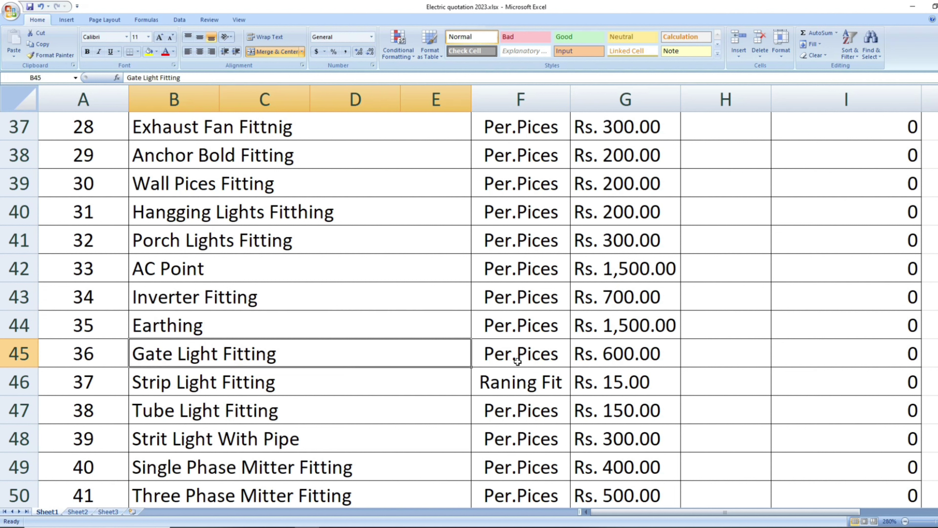
{"action": "left_click", "coordinate": [627, 356]}
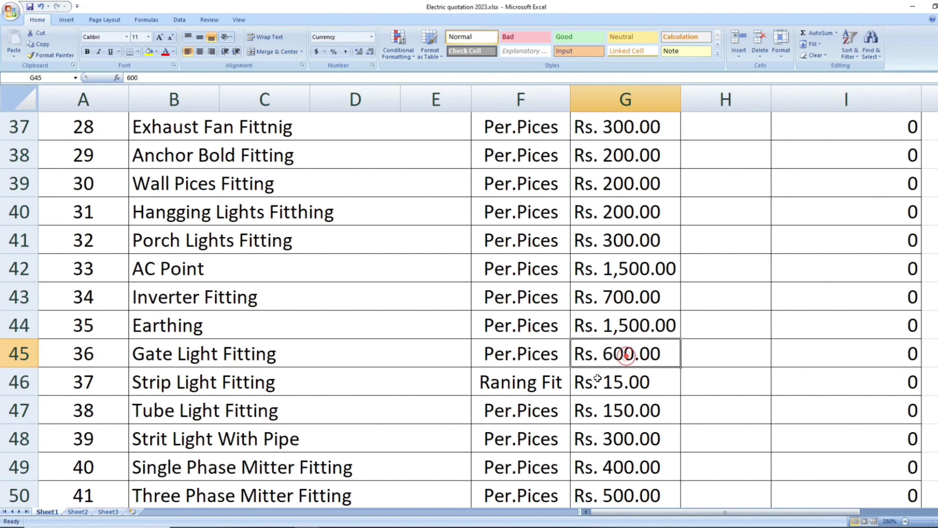
{"action": "left_click", "coordinate": [186, 384]}
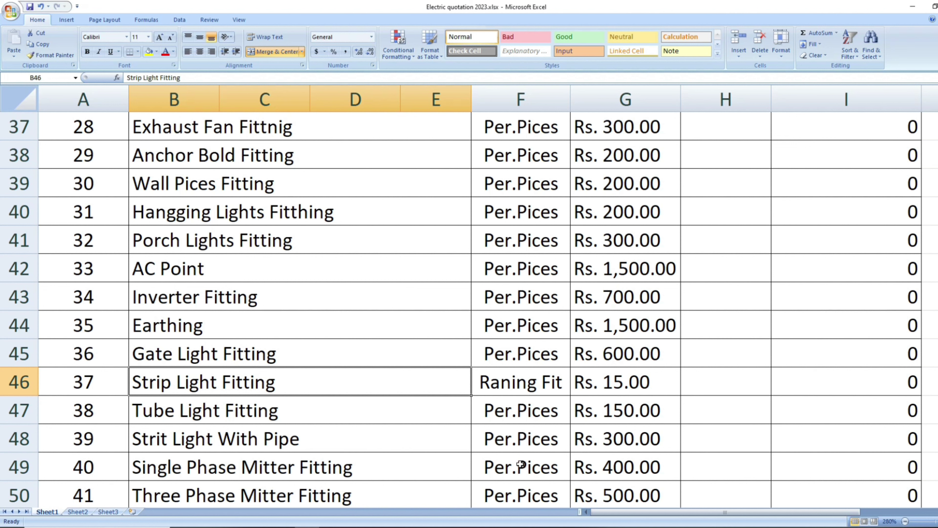
{"action": "left_click", "coordinate": [293, 407]}
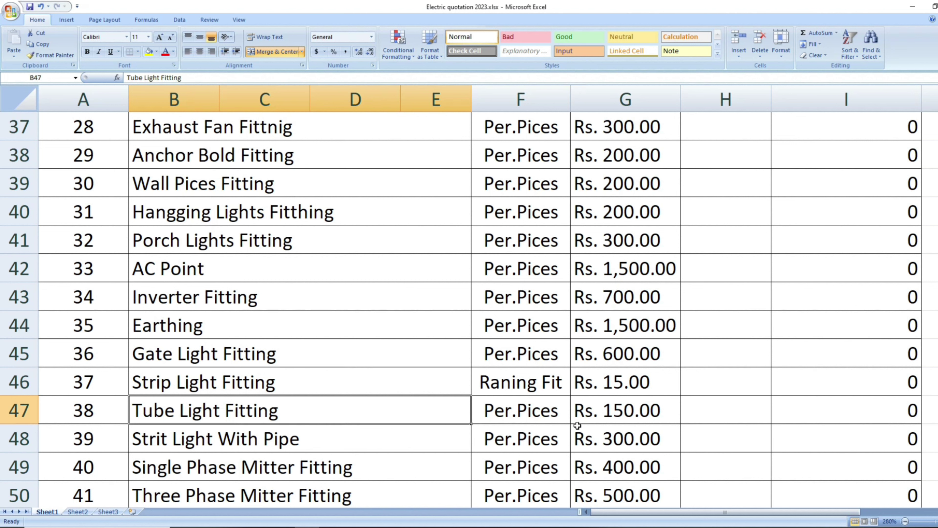
{"action": "left_click", "coordinate": [608, 413]}
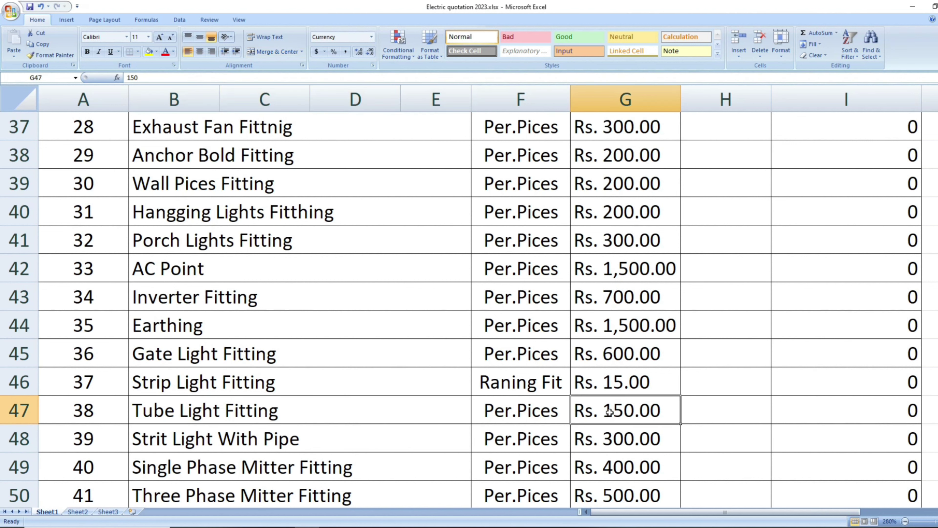
{"action": "left_click", "coordinate": [177, 438]}
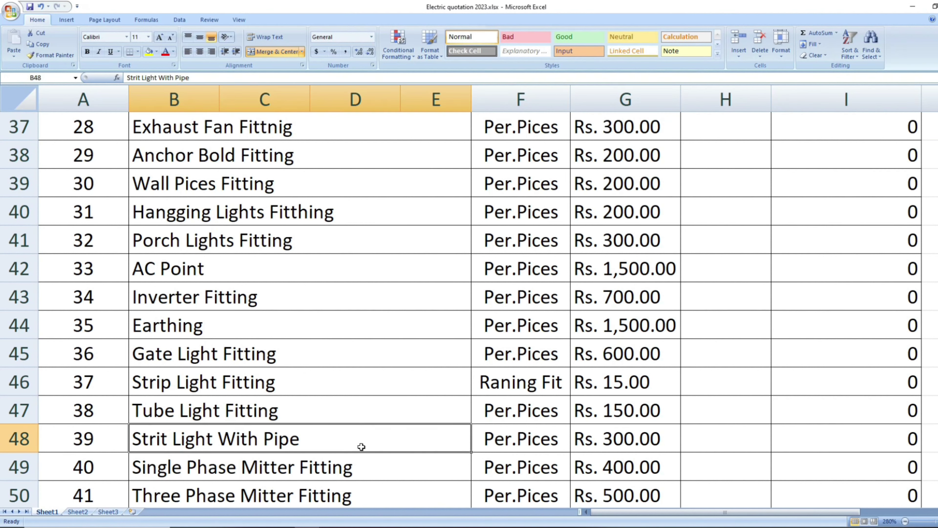
{"action": "left_click", "coordinate": [625, 445]}
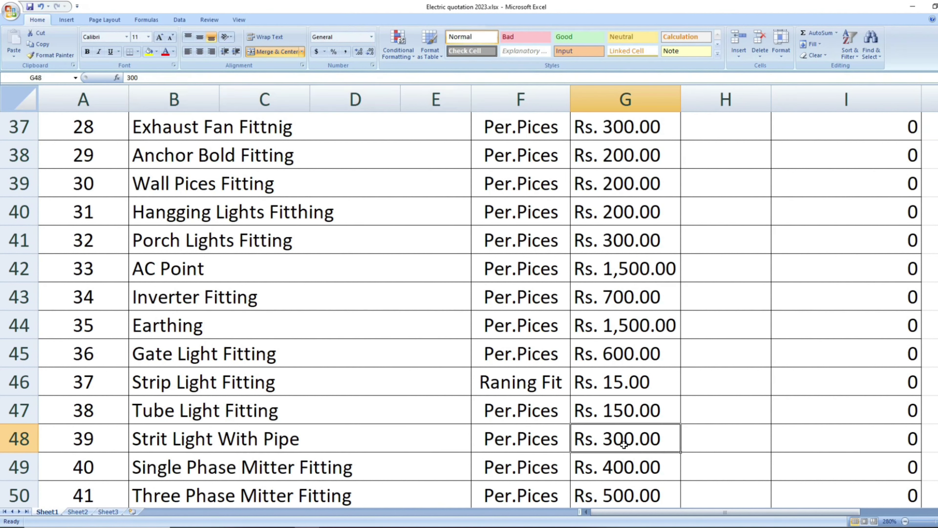
{"action": "left_click", "coordinate": [286, 469]}
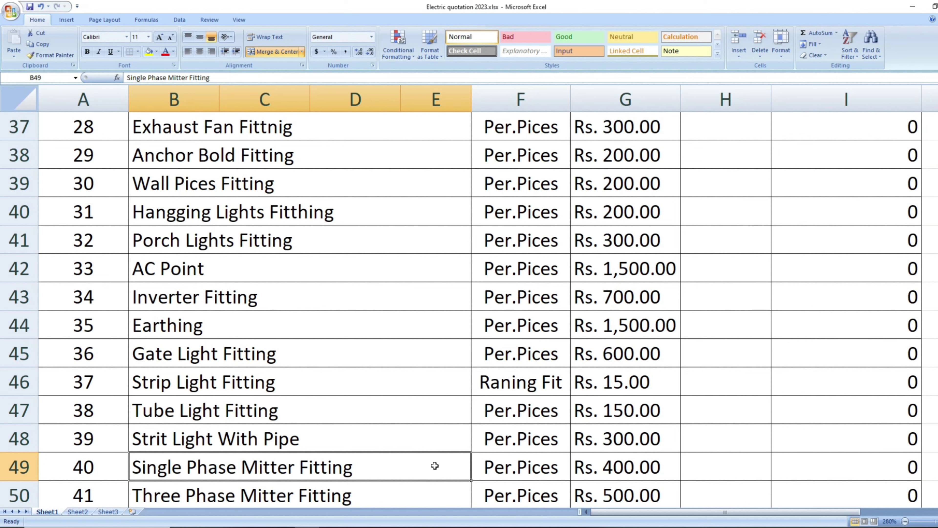
{"action": "left_click", "coordinate": [622, 469]}
Step: Review the rates for Three Phase Mitter Fitting and POP Light Cutting in the quotation list
{"action": "scroll", "coordinate": [383, 481], "scroll_direction": "down", "scroll_amount": 1}
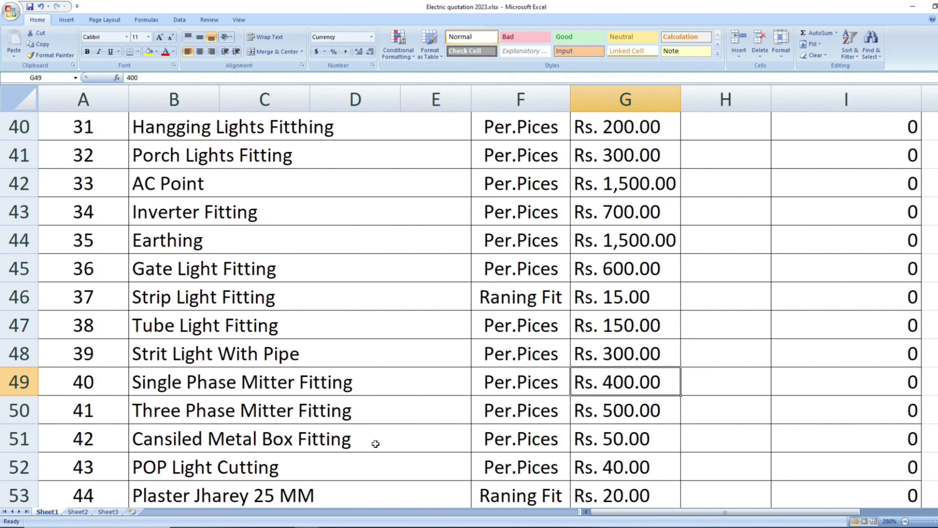
{"action": "left_click", "coordinate": [178, 419]}
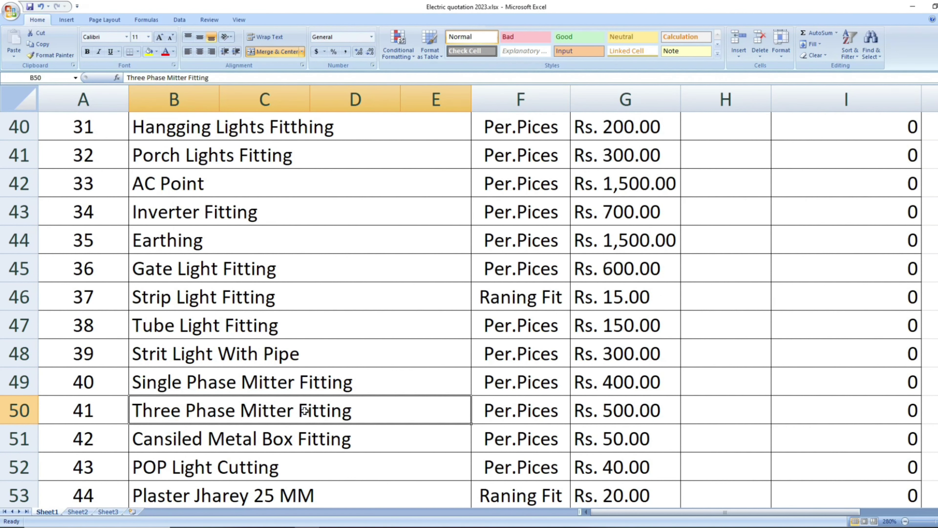
{"action": "left_click", "coordinate": [600, 409]}
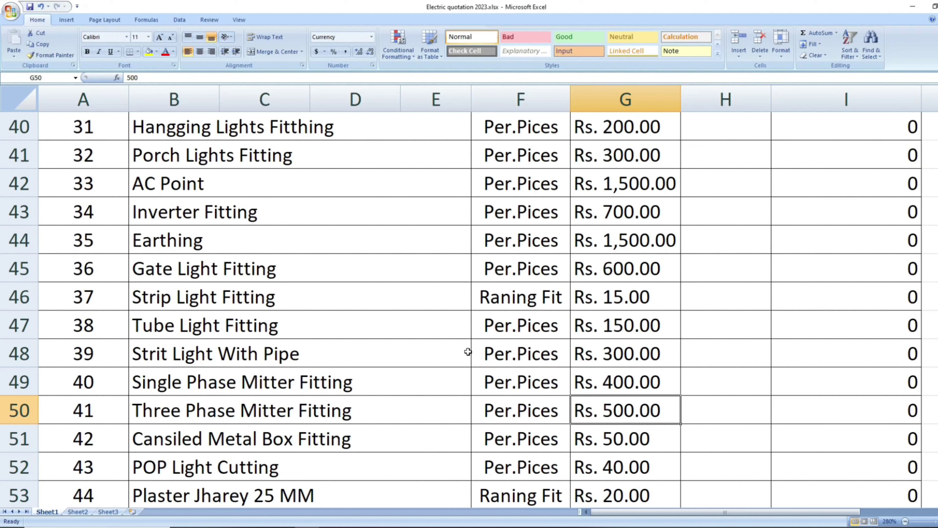
{"action": "left_click", "coordinate": [218, 473]}
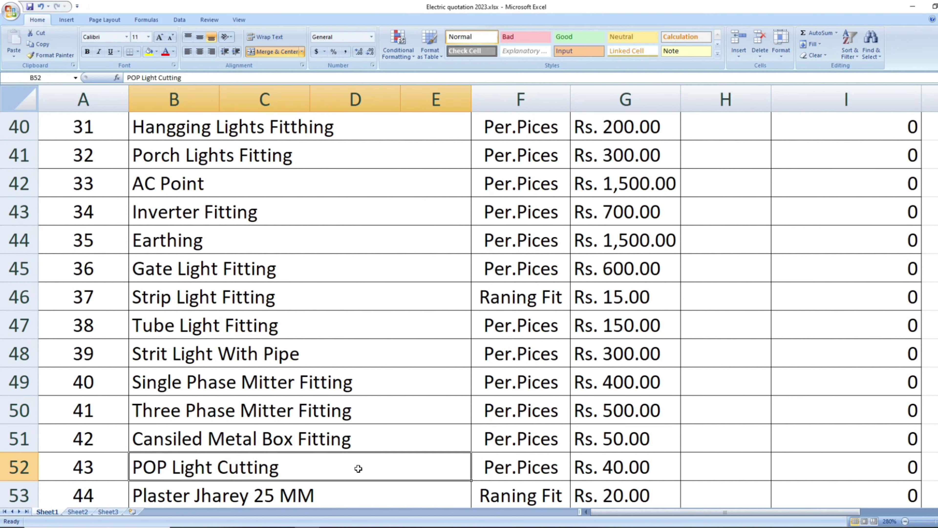
{"action": "left_click", "coordinate": [620, 465]}
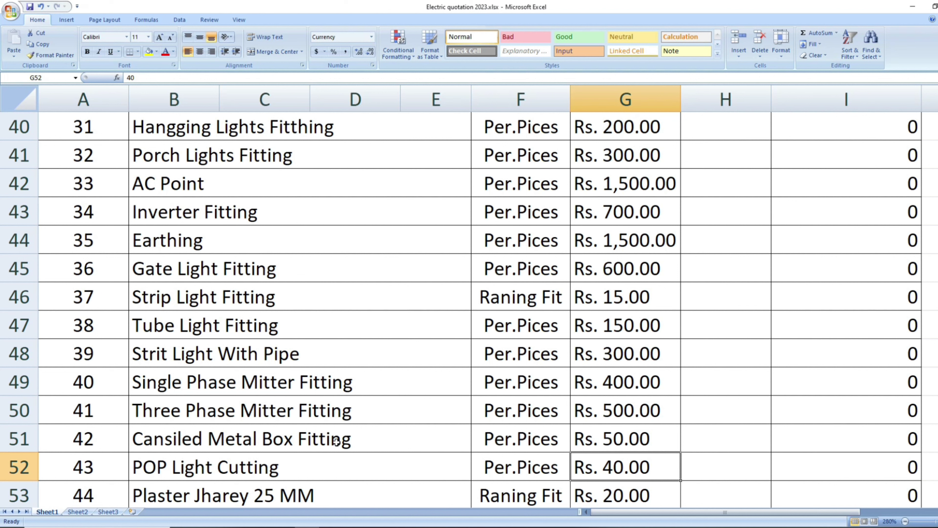
{"action": "left_click", "coordinate": [264, 474]}
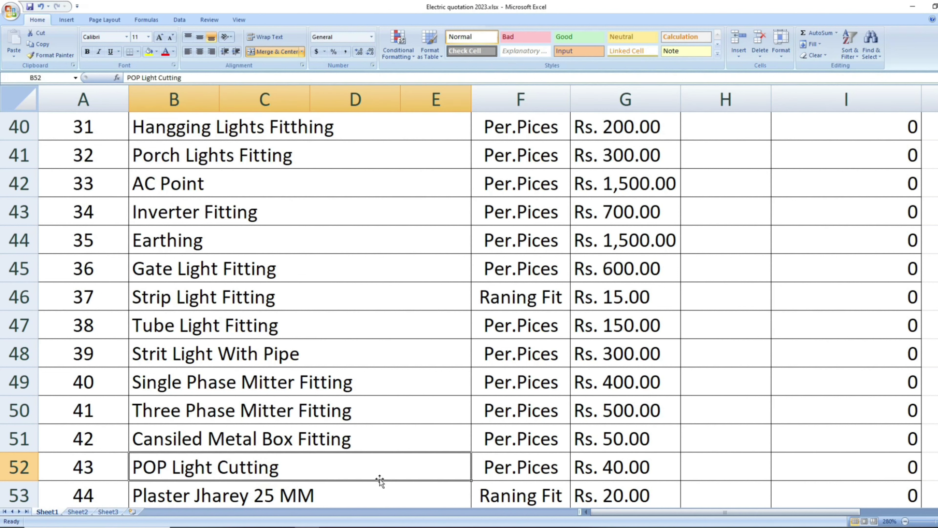
{"action": "left_click", "coordinate": [580, 467]}
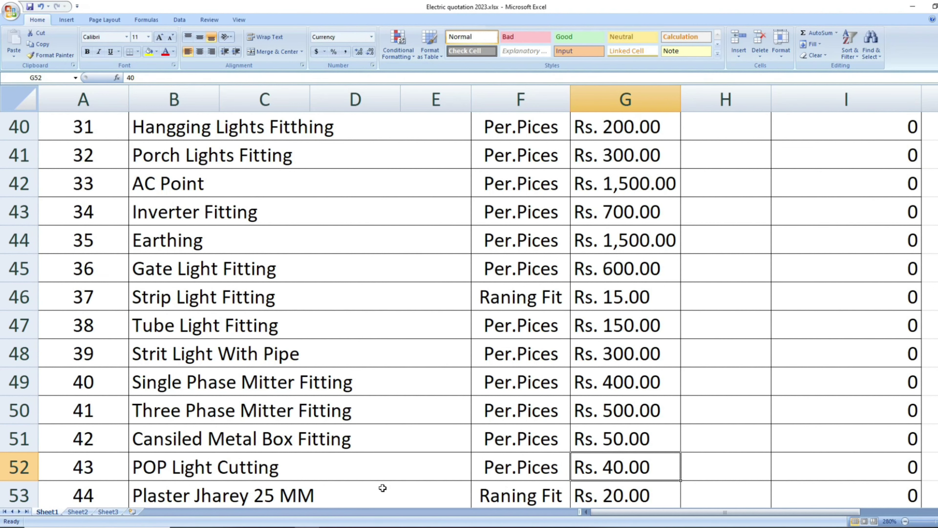
{"action": "left_click", "coordinate": [325, 466]}
Step: Check the rates for Plaster Jharey 25 MM, Sevice Line Angle Fitting and Sarface Light Fitting
{"action": "scroll", "coordinate": [281, 429], "scroll_direction": "down", "scroll_amount": 1}
{"action": "left_click", "coordinate": [262, 413]}
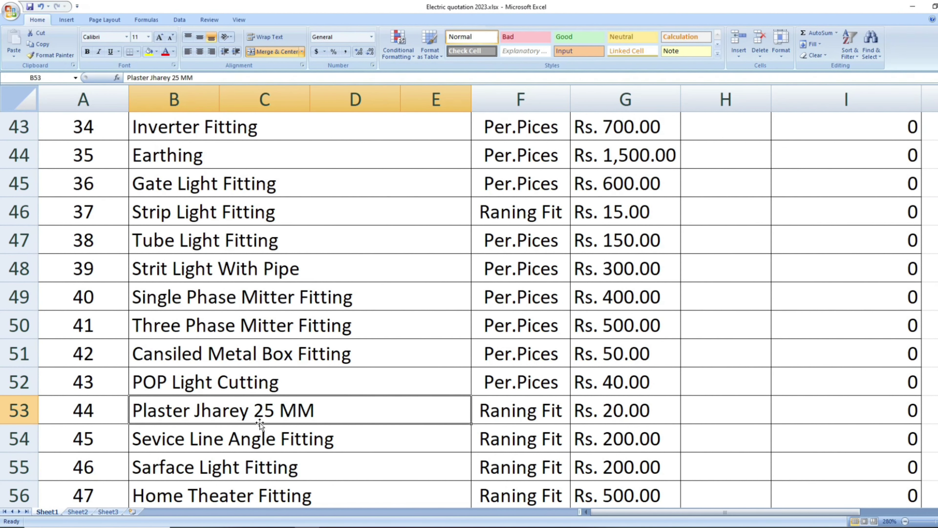
{"action": "left_click", "coordinate": [628, 419]}
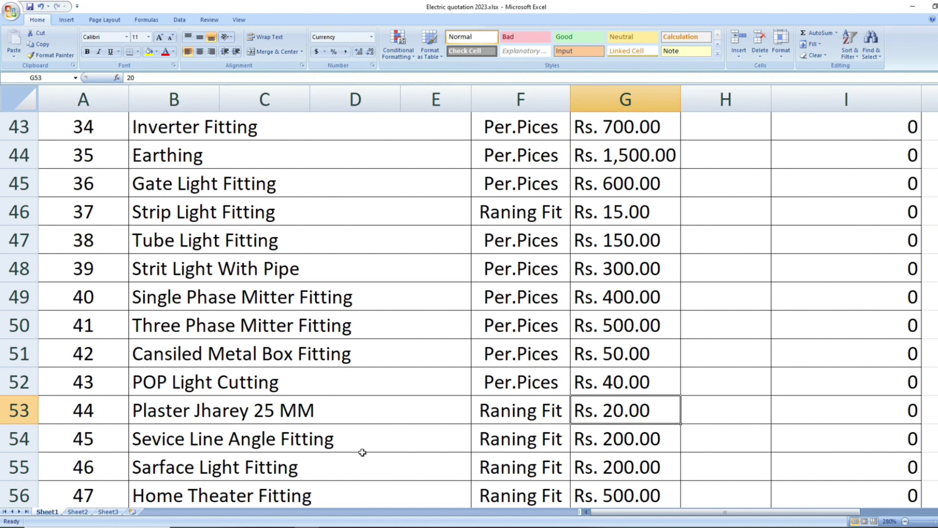
{"action": "left_click", "coordinate": [184, 443]}
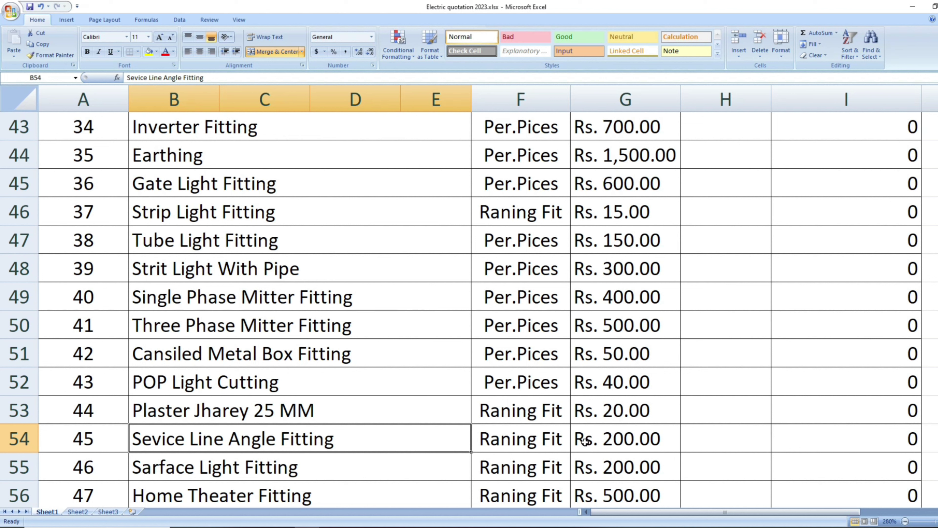
{"action": "left_click", "coordinate": [608, 443]}
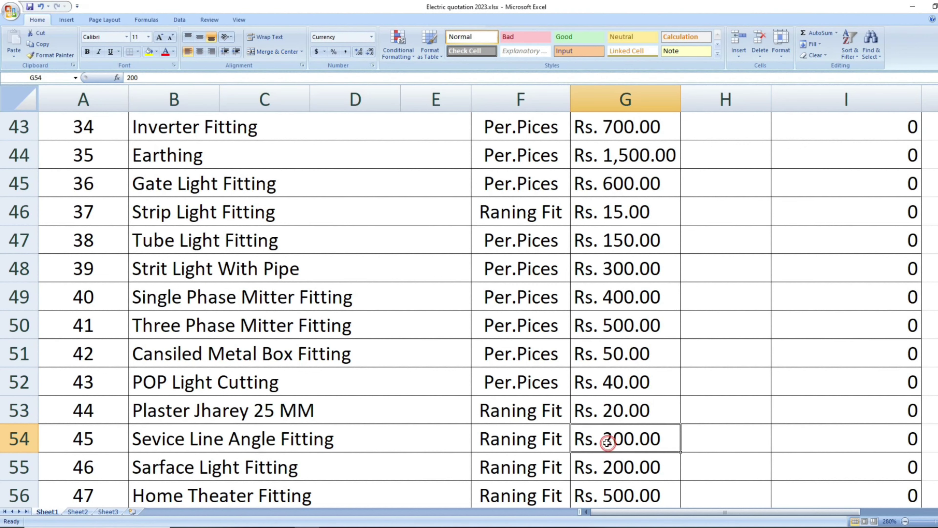
{"action": "left_click", "coordinate": [292, 473]}
{"action": "left_click", "coordinate": [621, 469]}
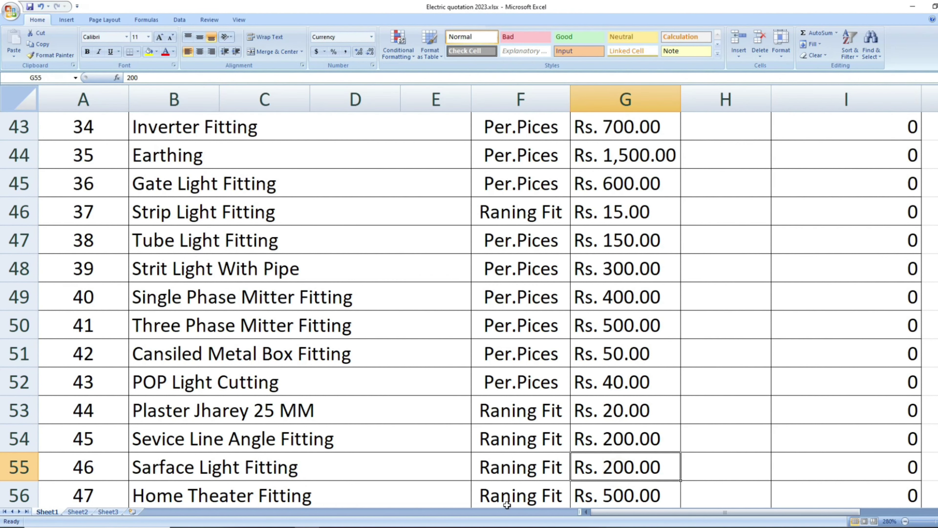
Step: Review the quotation entries from Home Theater Fitting through Profile Fitting With Strip, including their rates
{"action": "scroll", "coordinate": [310, 337], "scroll_direction": "down", "scroll_amount": 2}
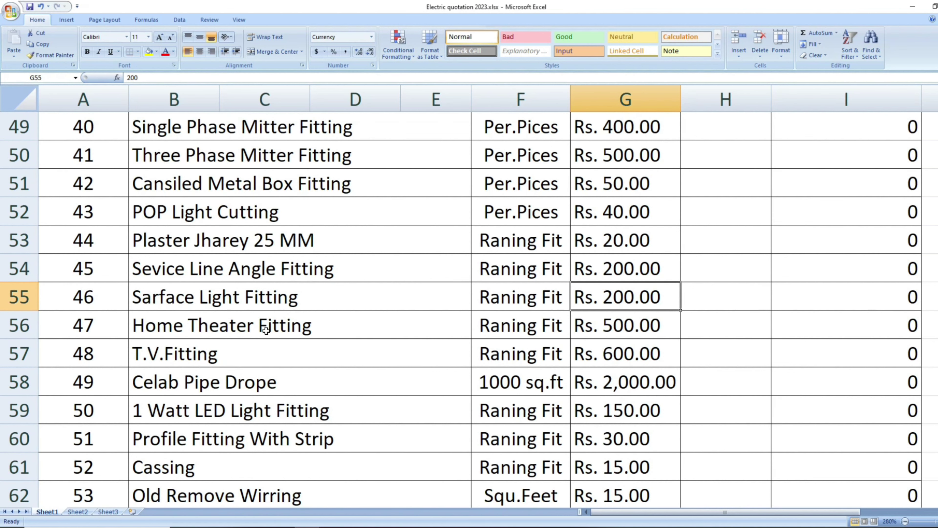
{"action": "left_click", "coordinate": [603, 330]}
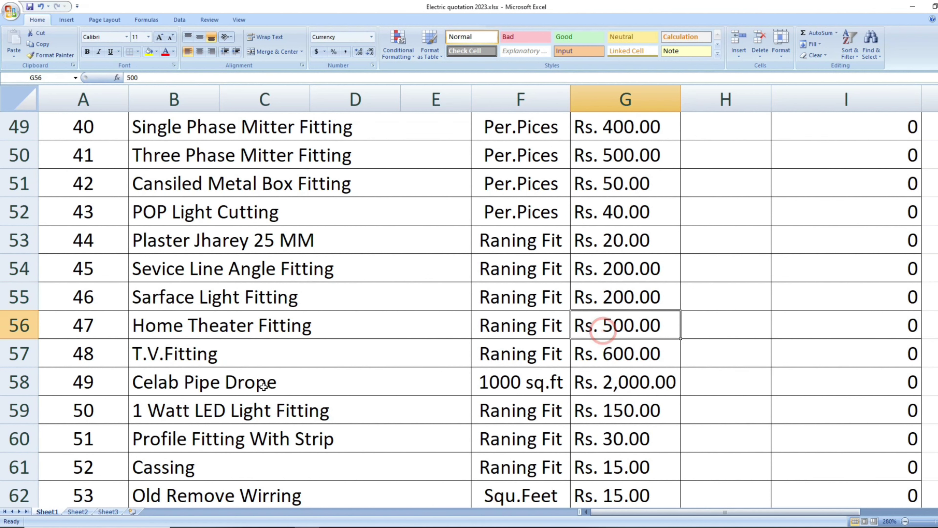
{"action": "left_click", "coordinate": [190, 330]}
{"action": "left_click", "coordinate": [168, 357]}
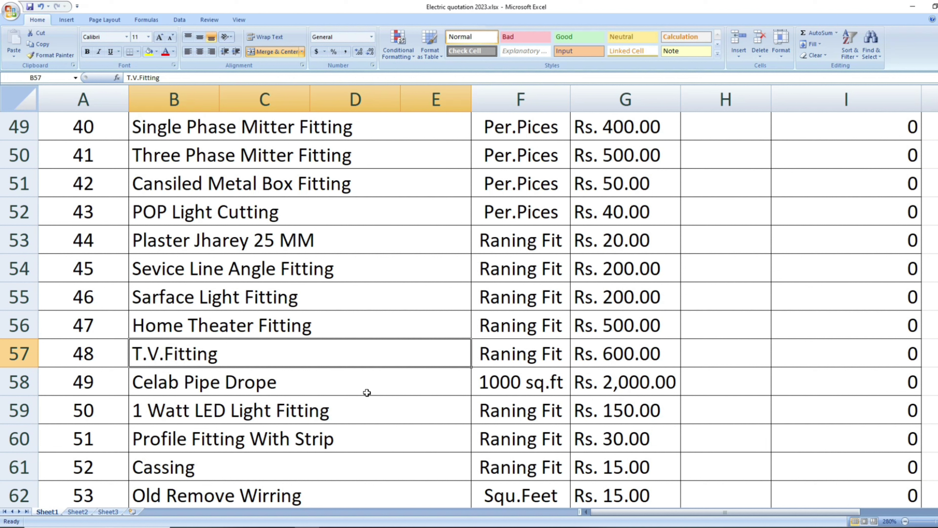
{"action": "left_click", "coordinate": [338, 389]}
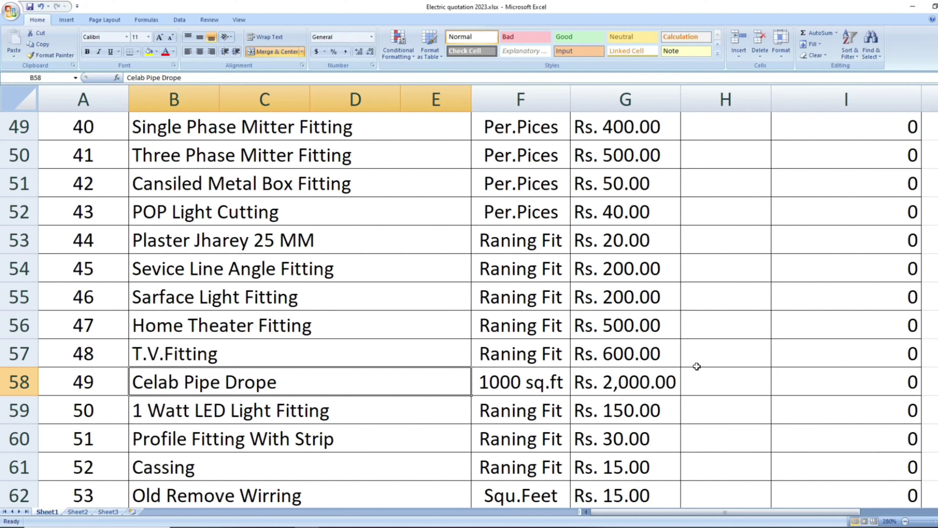
{"action": "scroll", "coordinate": [697, 366], "scroll_direction": "down", "scroll_amount": 2}
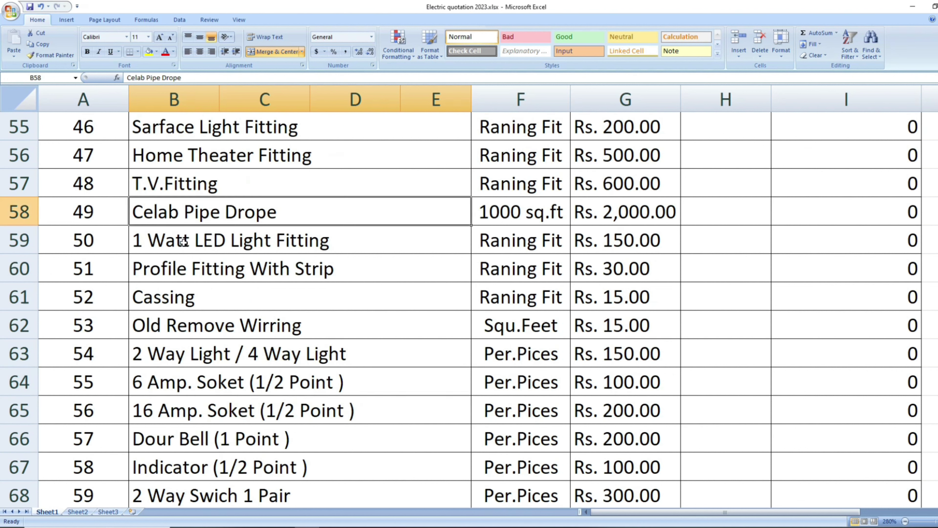
{"action": "left_click", "coordinate": [184, 240]}
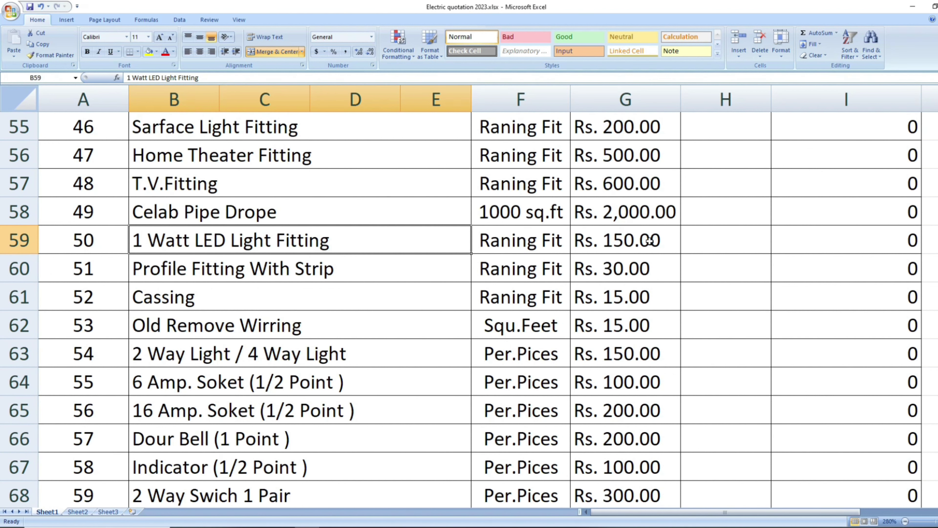
{"action": "left_click", "coordinate": [631, 247]}
{"action": "left_click", "coordinate": [182, 271]}
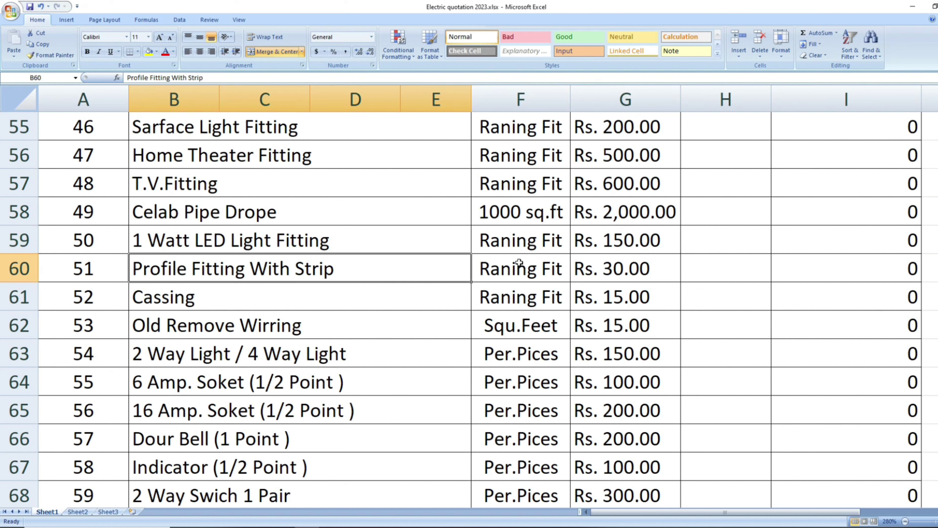
{"action": "left_click", "coordinate": [591, 268]}
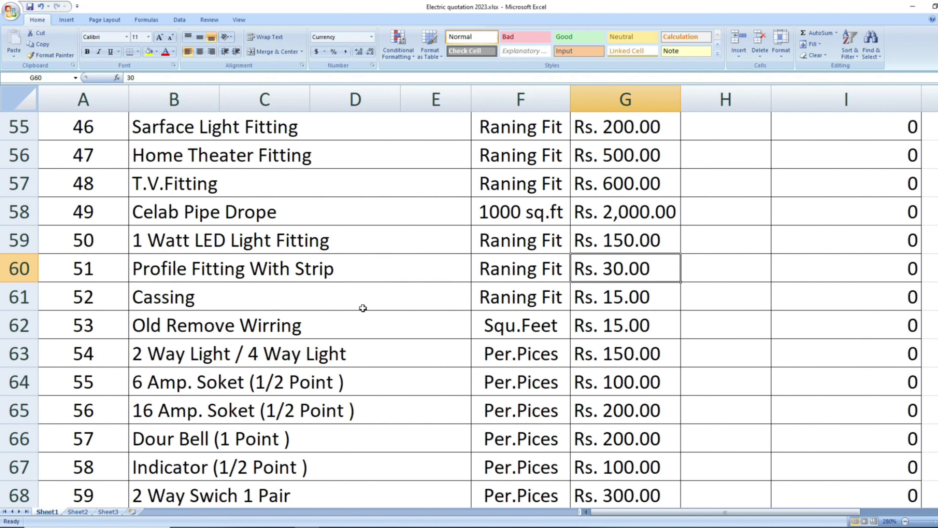
Step: Examine the units and rates of the quotation items from Cassing through 6 Amp. Soket (1/2 Point)
{"action": "left_click", "coordinate": [206, 304]}
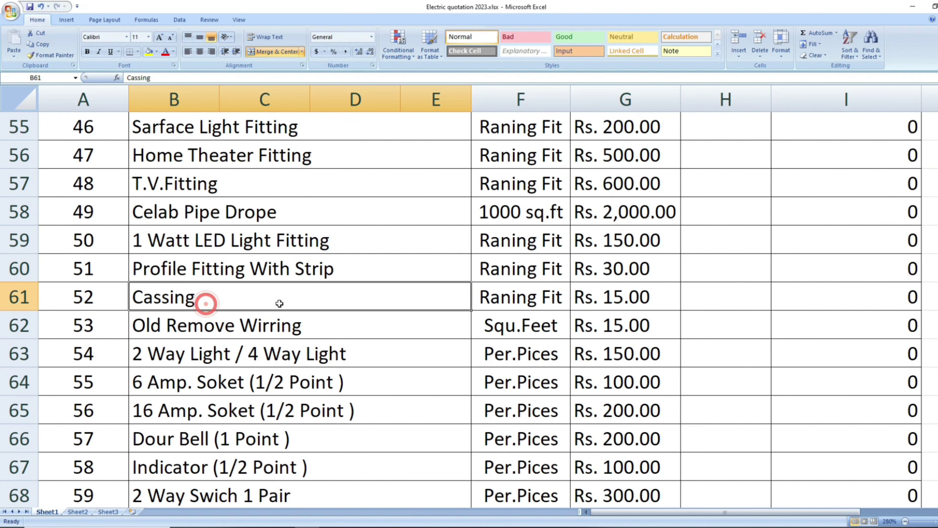
{"action": "left_click", "coordinate": [521, 297]}
{"action": "left_click", "coordinate": [613, 296]}
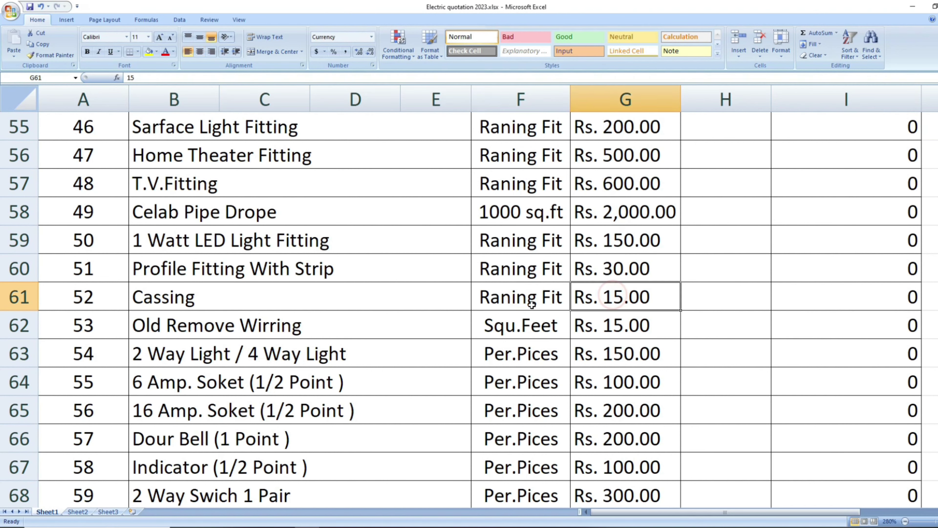
{"action": "left_click", "coordinate": [486, 300]}
{"action": "left_click", "coordinate": [176, 327]}
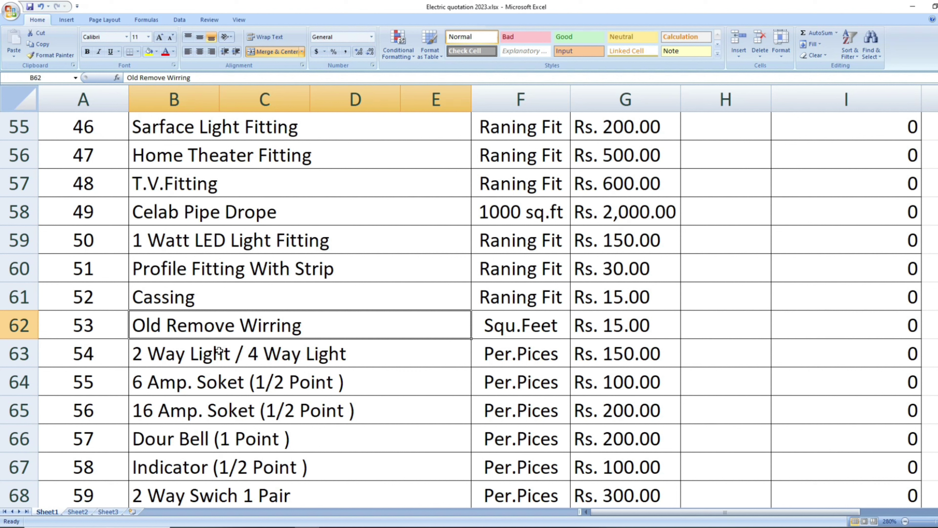
{"action": "left_click", "coordinate": [632, 324]}
{"action": "left_click", "coordinate": [489, 332]}
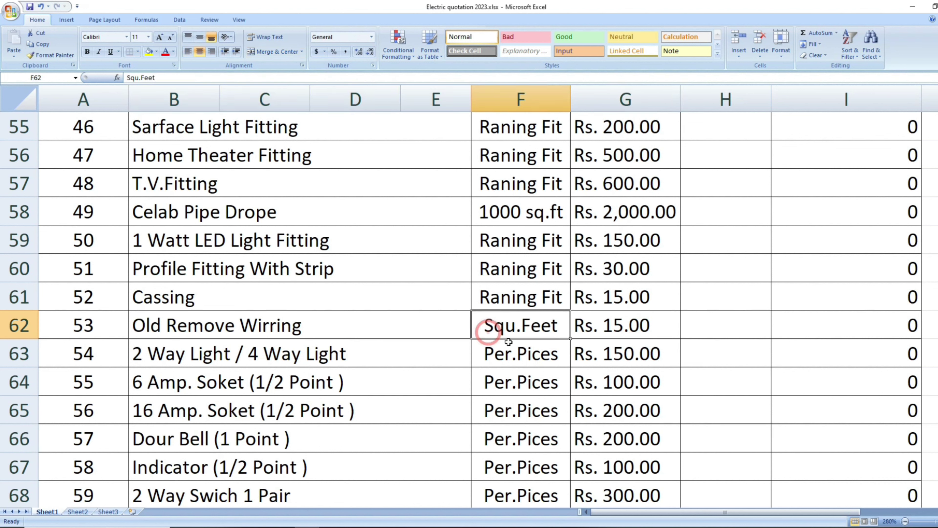
{"action": "left_click", "coordinate": [284, 356]}
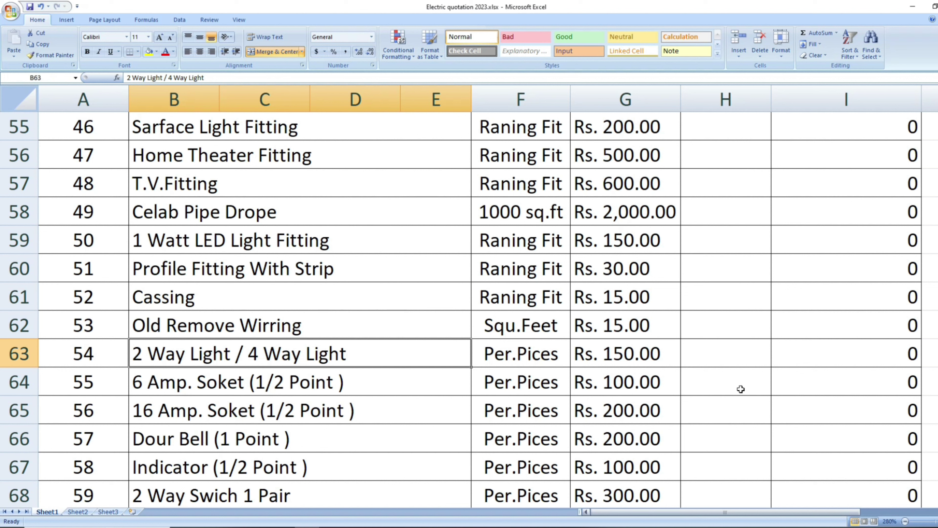
{"action": "left_click", "coordinate": [598, 365]}
{"action": "left_click", "coordinate": [519, 361]}
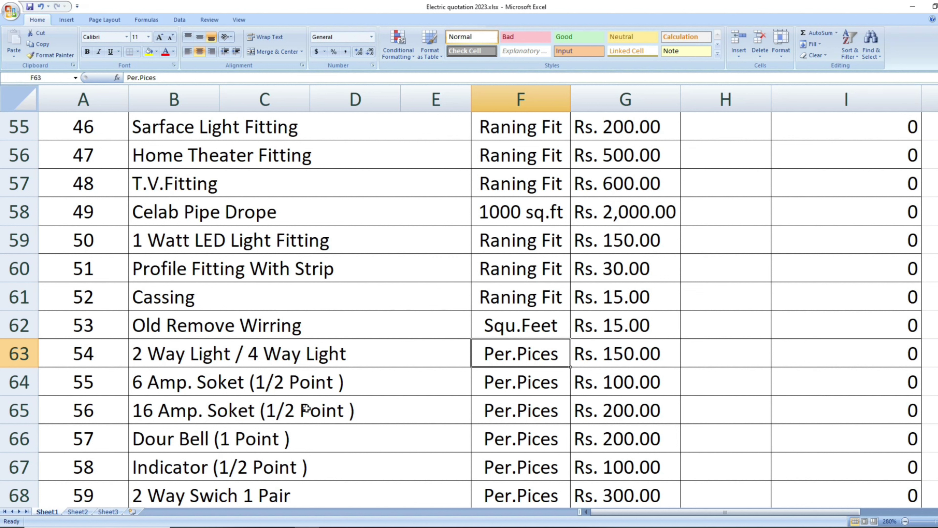
{"action": "left_click", "coordinate": [640, 385]}
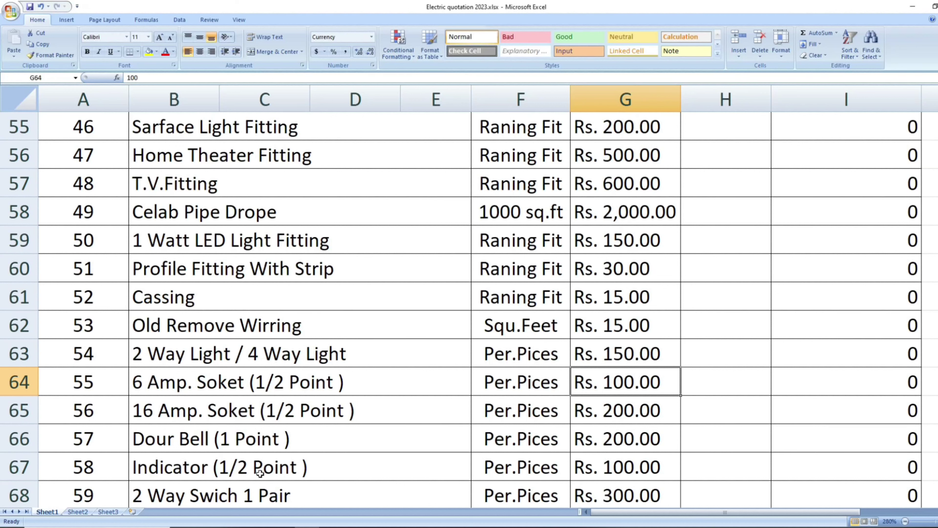
Step: Check the quotation entries and rates for 16 Amp. Soket (1/2 Point) and Dour Bell (1 Point)
{"action": "left_click", "coordinate": [273, 417]}
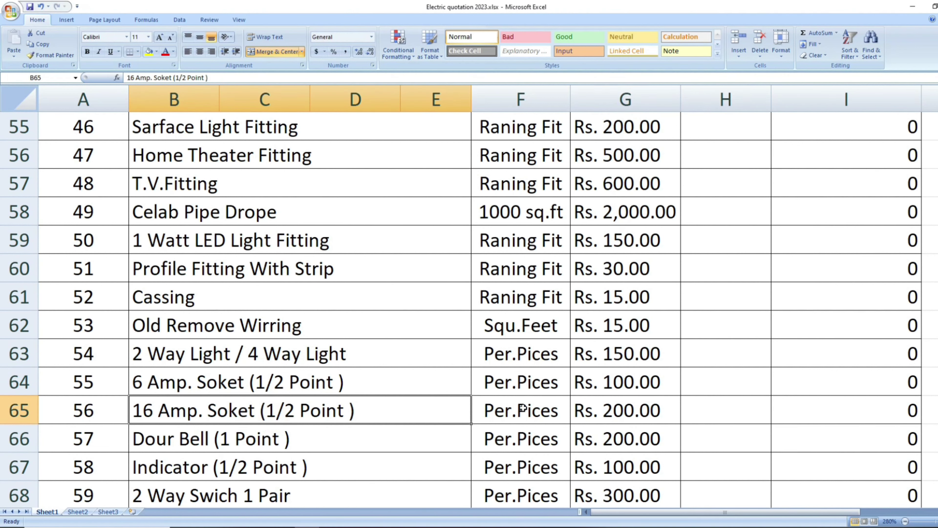
{"action": "left_click", "coordinate": [621, 409]}
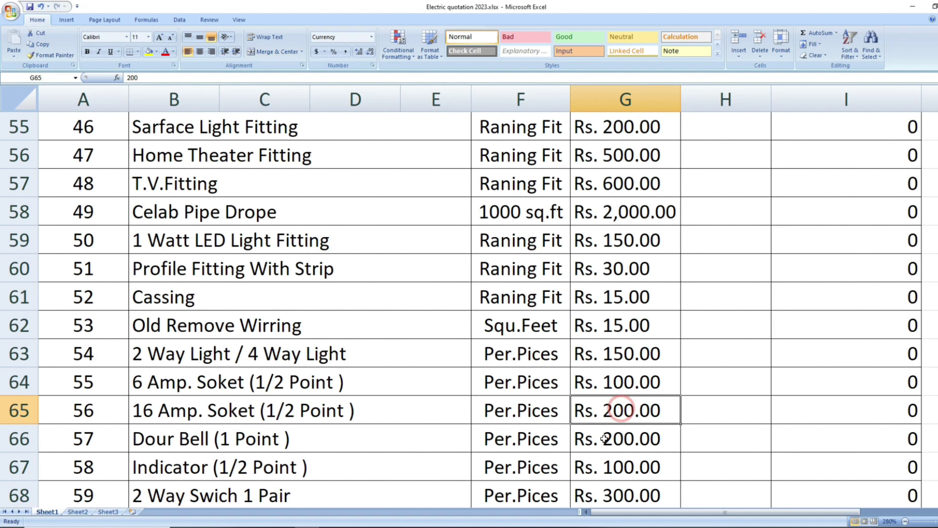
{"action": "left_click", "coordinate": [205, 439]}
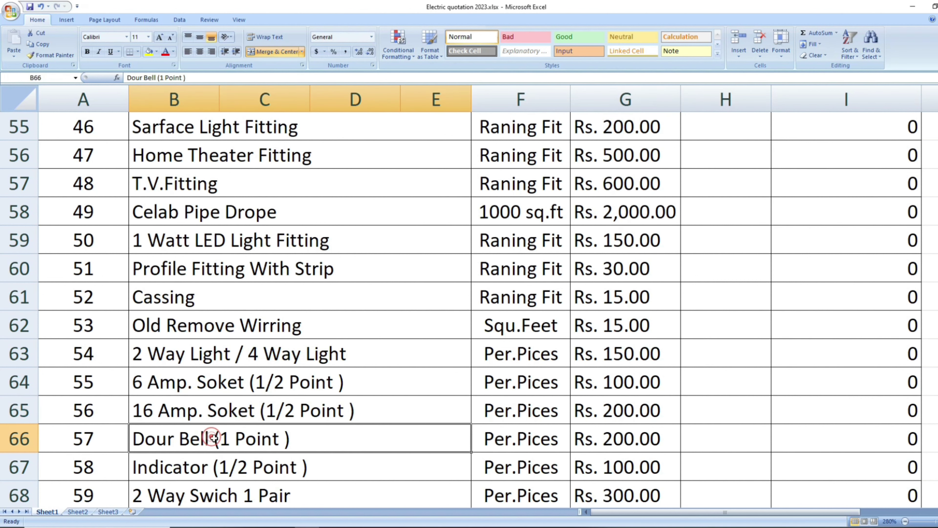
{"action": "left_click", "coordinate": [602, 442]}
{"action": "scroll", "coordinate": [236, 499], "scroll_direction": "down", "scroll_amount": 1}
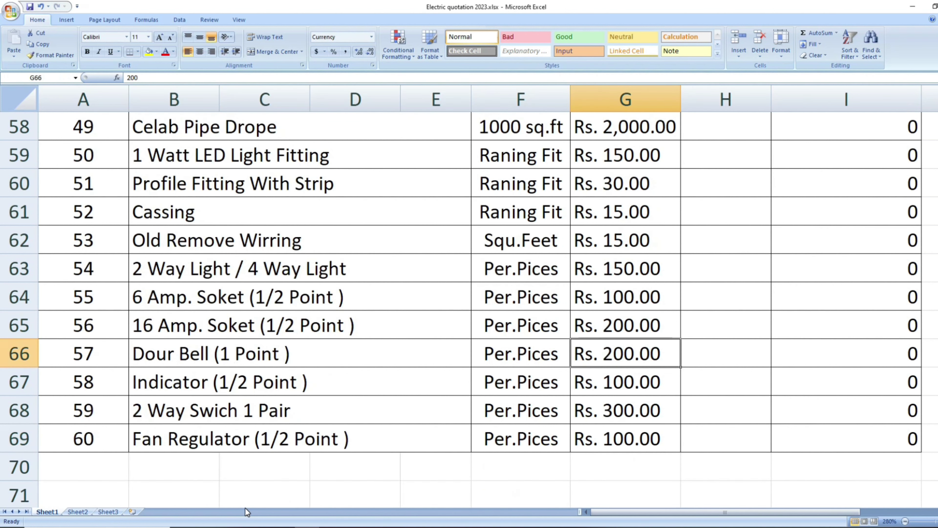
Step: Review the last quotation items from Indicator (1/2 Point) through Fan Regulator (1/2 Point), including the Indicator rate
{"action": "left_click", "coordinate": [255, 387]}
{"action": "left_click", "coordinate": [615, 381]}
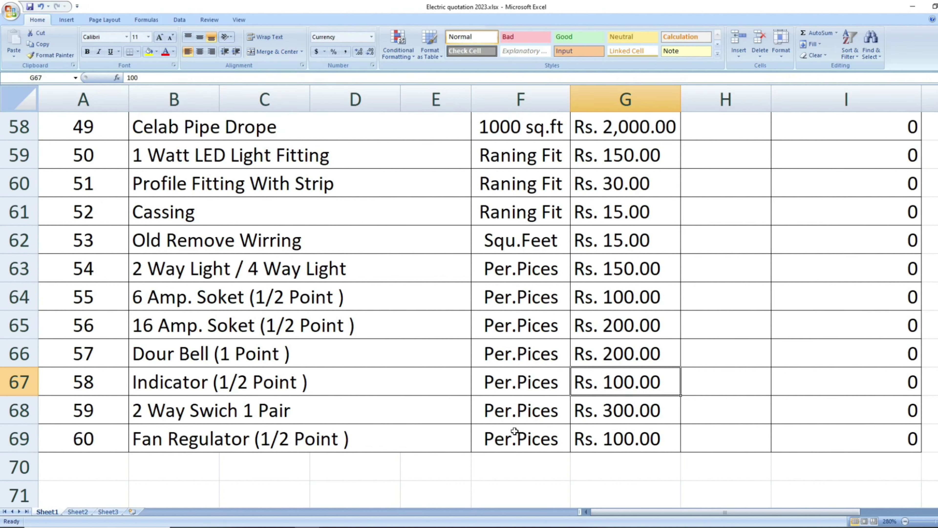
{"action": "left_click", "coordinate": [164, 414]}
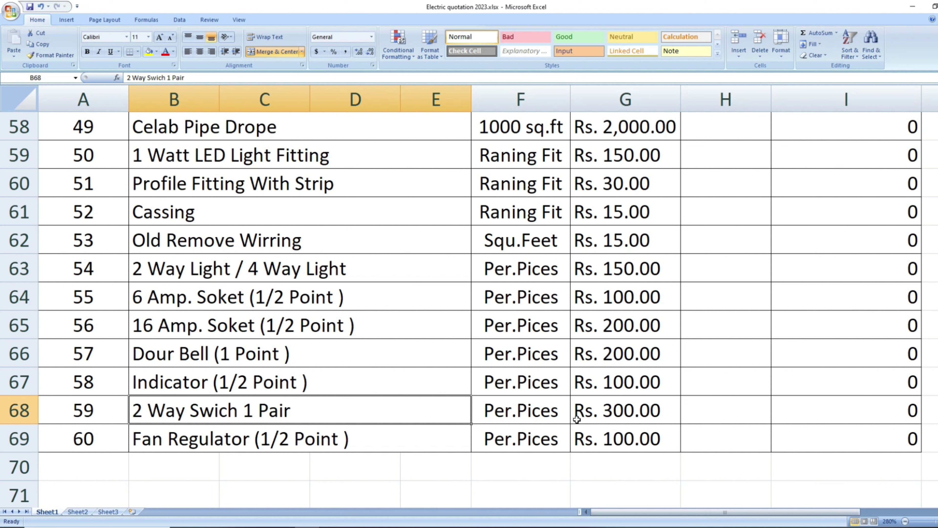
{"action": "left_click", "coordinate": [200, 440]}
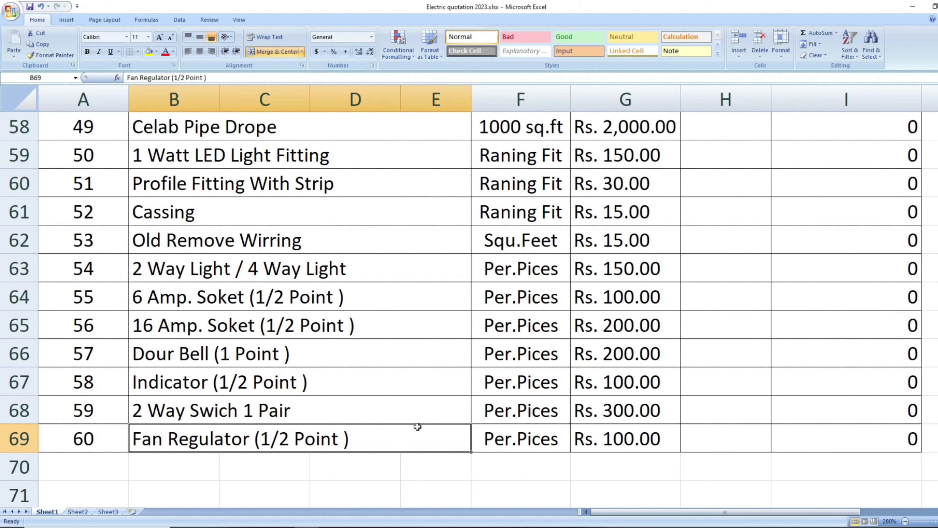
{"action": "left_click", "coordinate": [405, 354]}
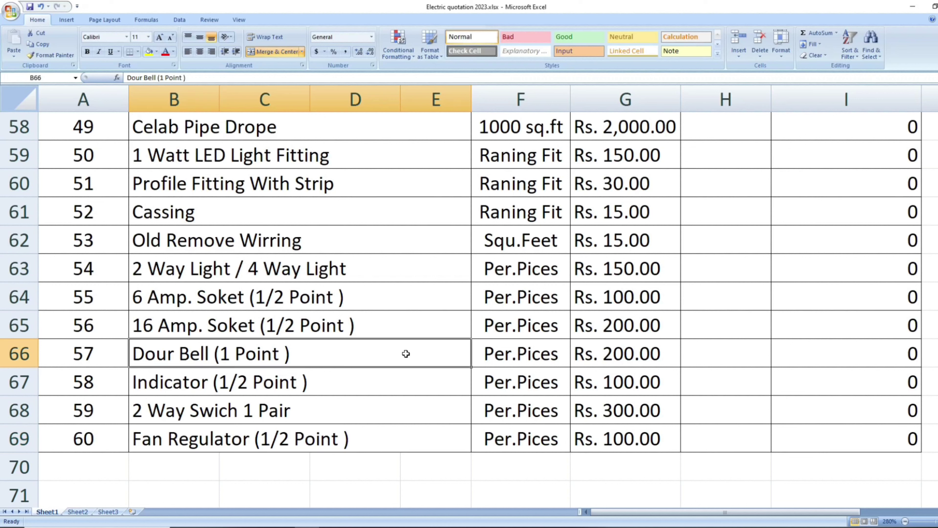